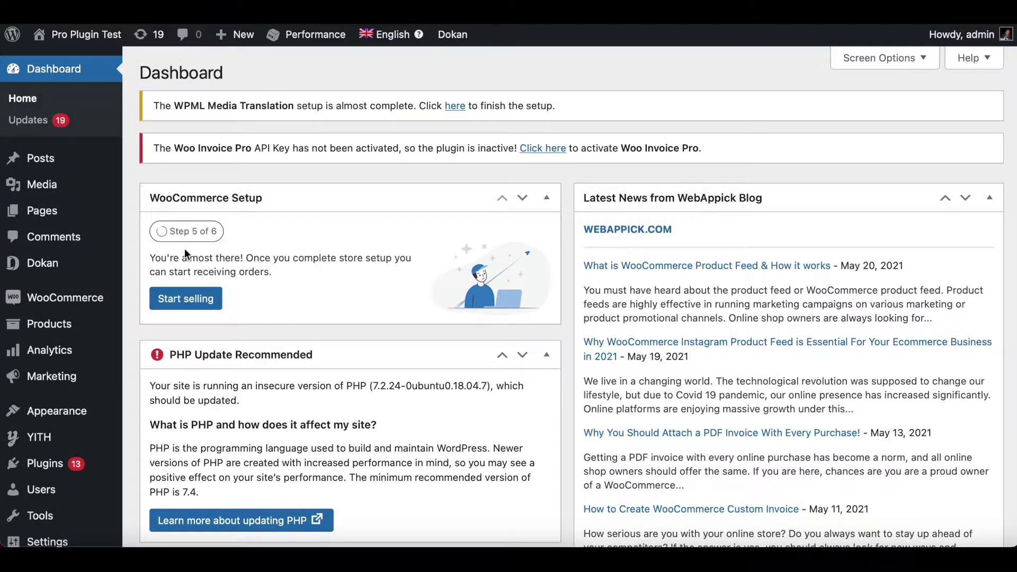
# Step: Open the WooCommerce All Products list from the admin sidebar
pyautogui.click(61, 328)
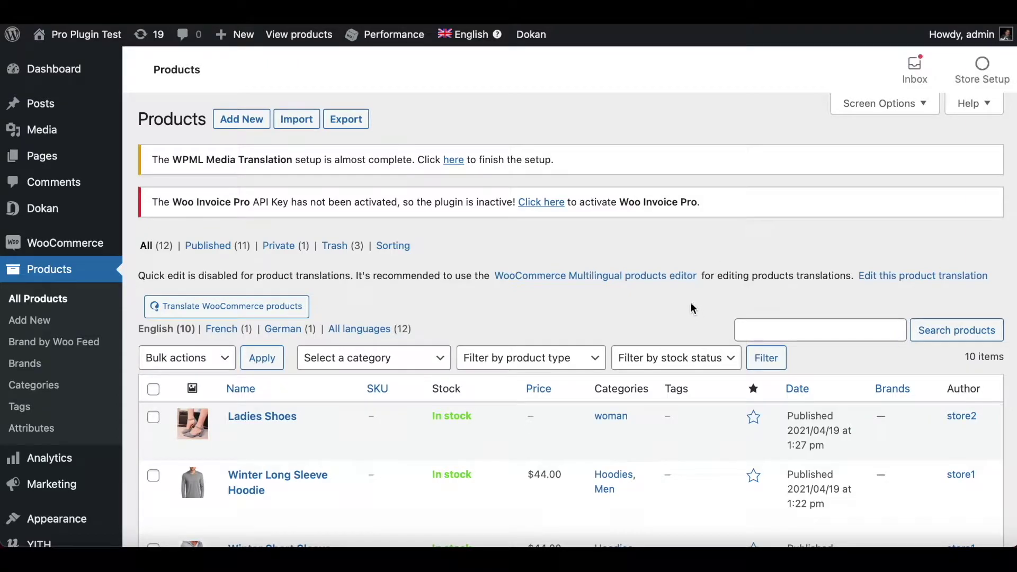
# Step: Open Ladies Shoes for editing and bring its 'Elegant Ladies Heels' description into view
pyautogui.moveTo(268, 422)
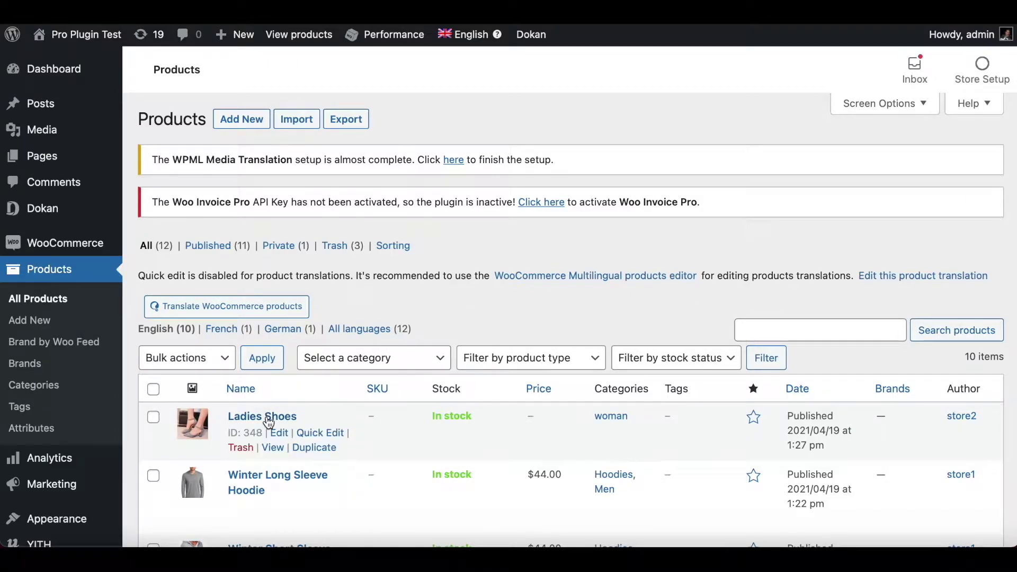
pyautogui.click(266, 416)
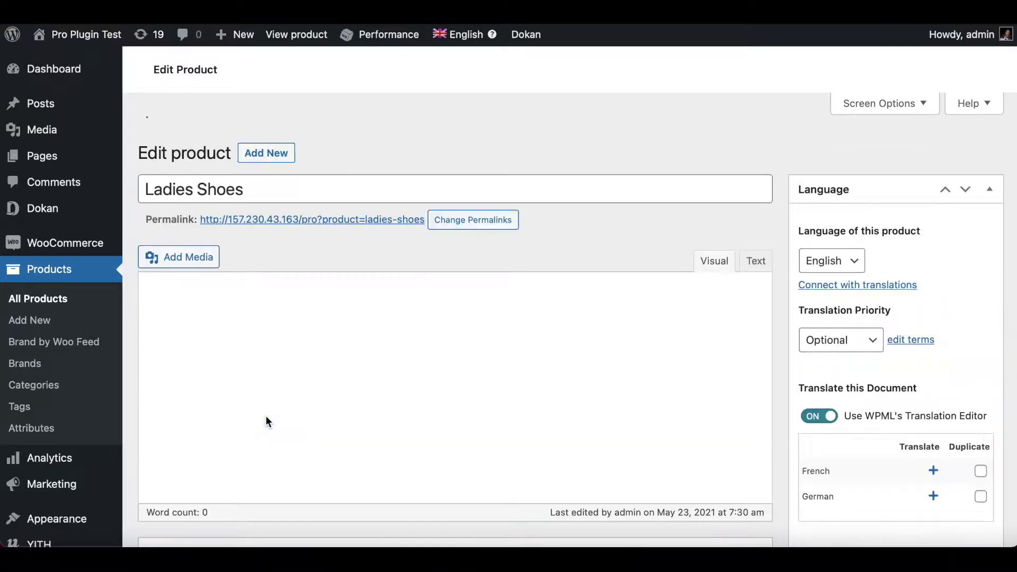
pyautogui.scroll(-2, 436, 428)
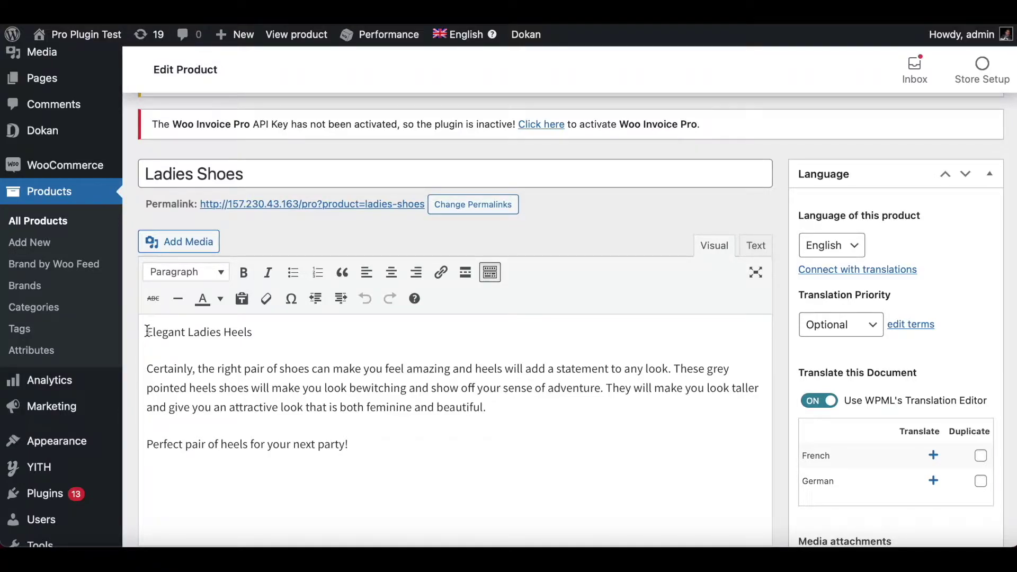
# Step: Make the 'Elegant Ladies Heels' heading bold
pyautogui.moveTo(147, 331); pyautogui.dragTo(259, 331)
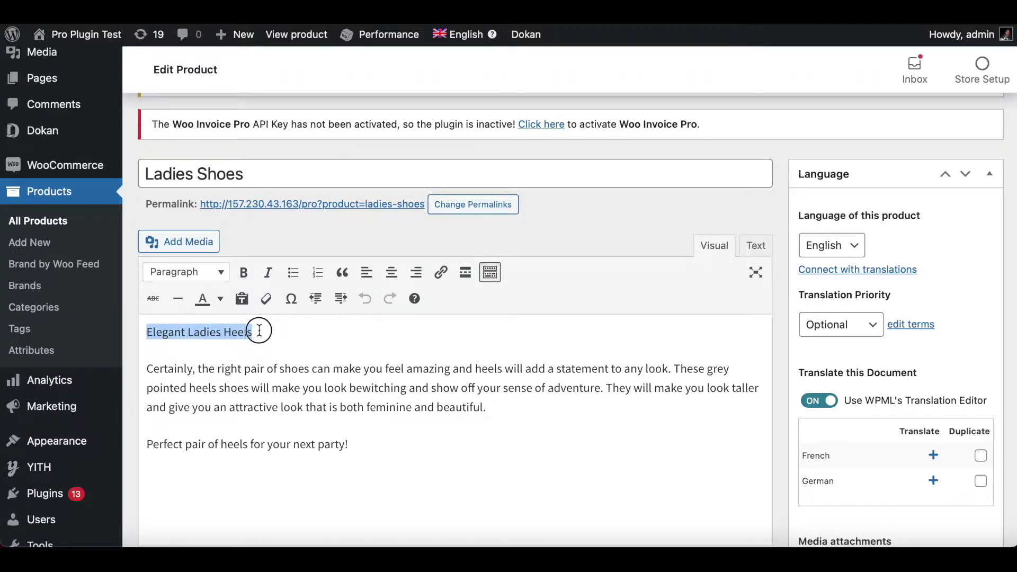
pyautogui.click(243, 272)
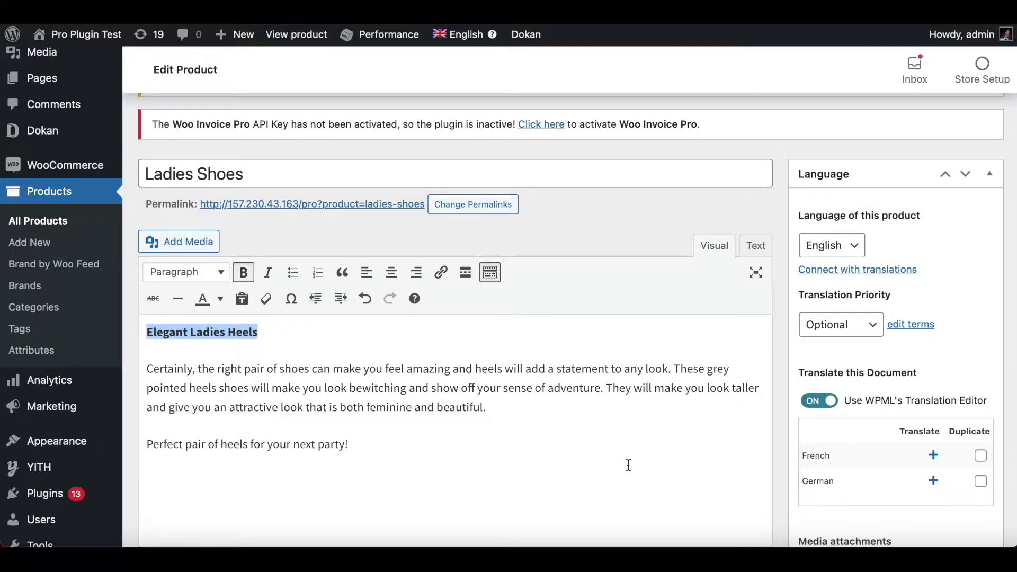
pyautogui.scroll(-2, 628, 465)
pyautogui.click(574, 431)
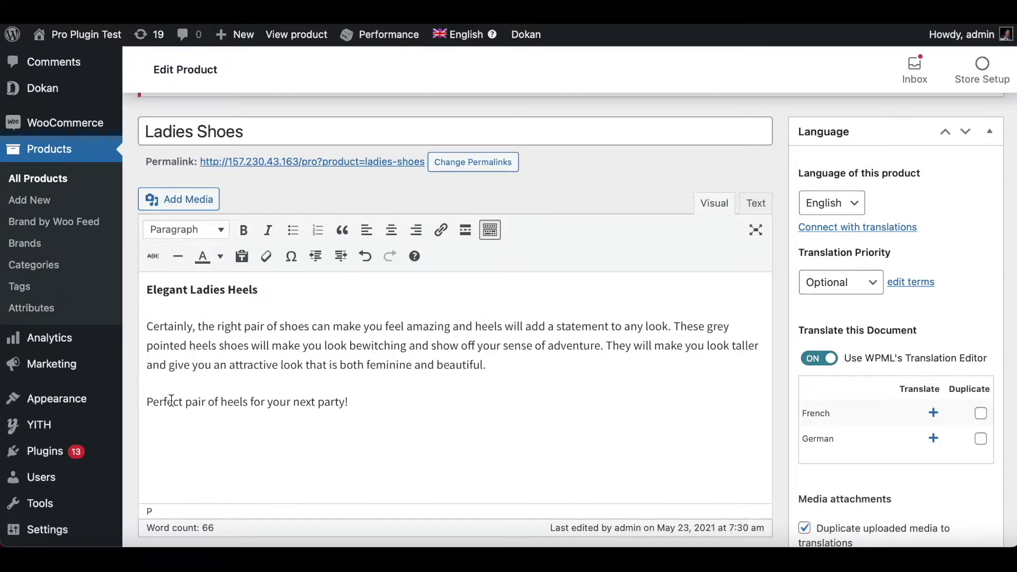
# Step: Italicise the closing party line and start a new paragraph at 'They'
pyautogui.moveTo(145, 401); pyautogui.dragTo(374, 406)
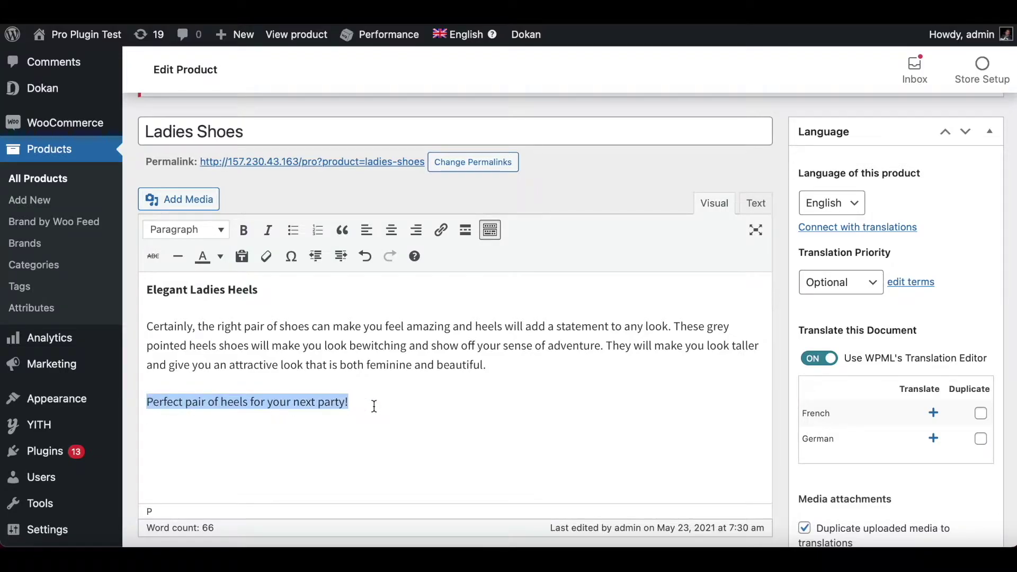
pyautogui.click(268, 230)
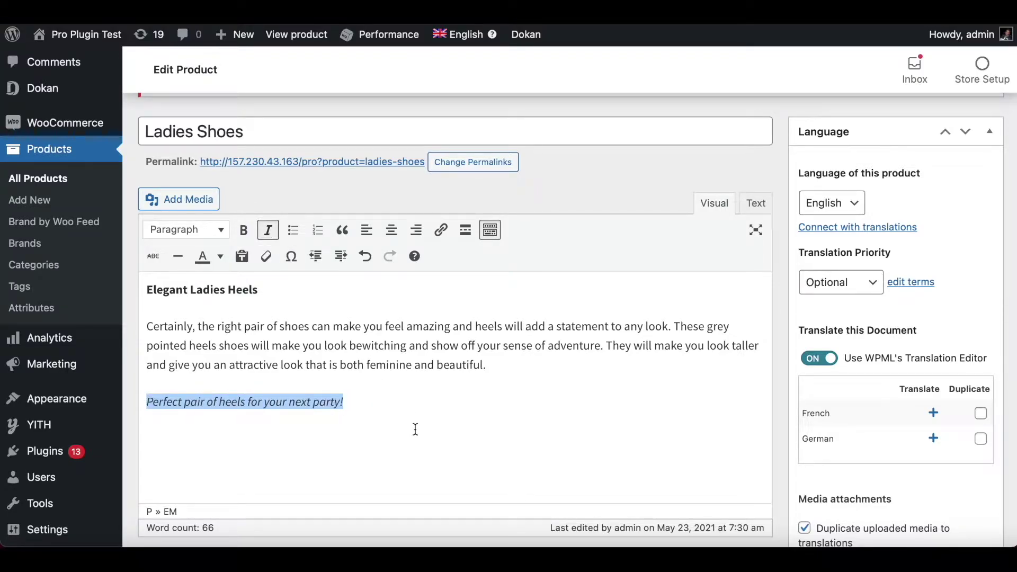
pyautogui.click(427, 411)
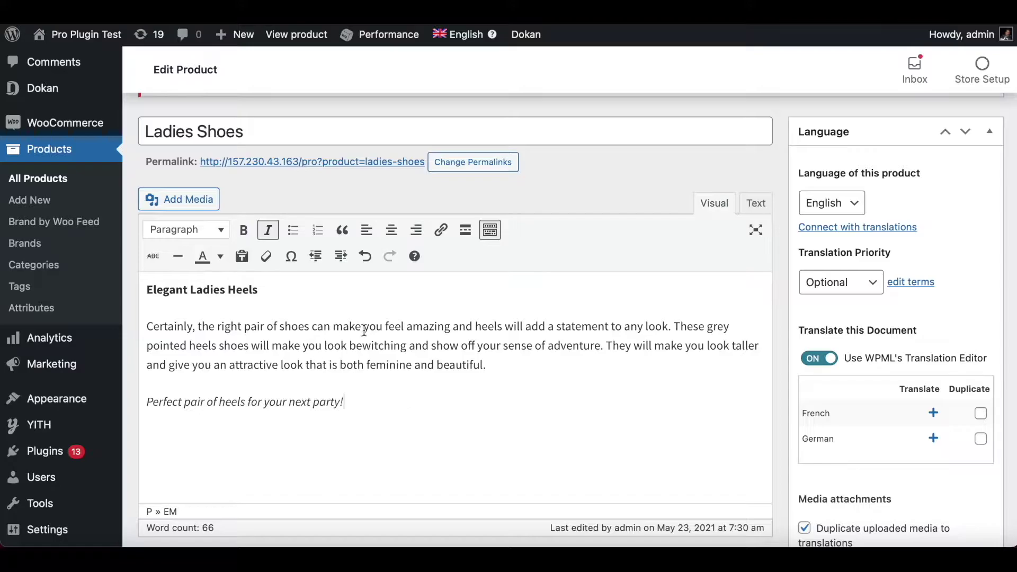
pyautogui.click(608, 347)
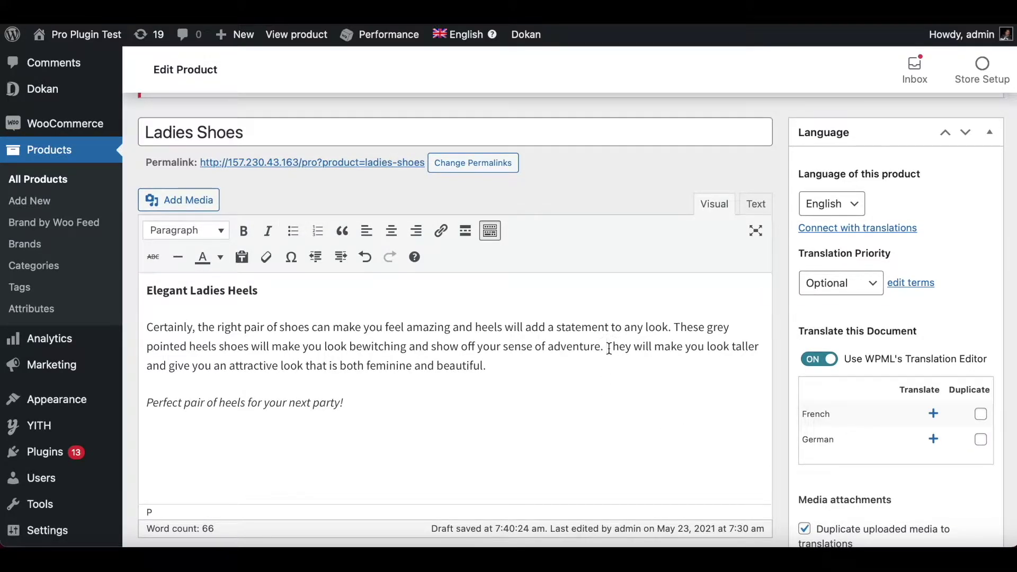
pyautogui.press('Return')
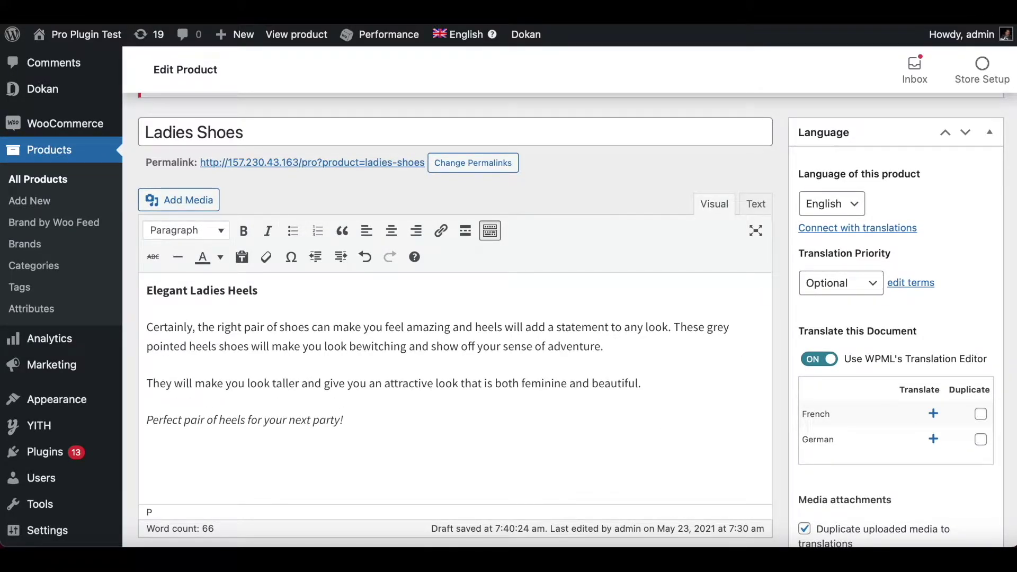
# Step: Make the 'They will make you look taller…' sentence a bulleted list item
pyautogui.click(293, 233)
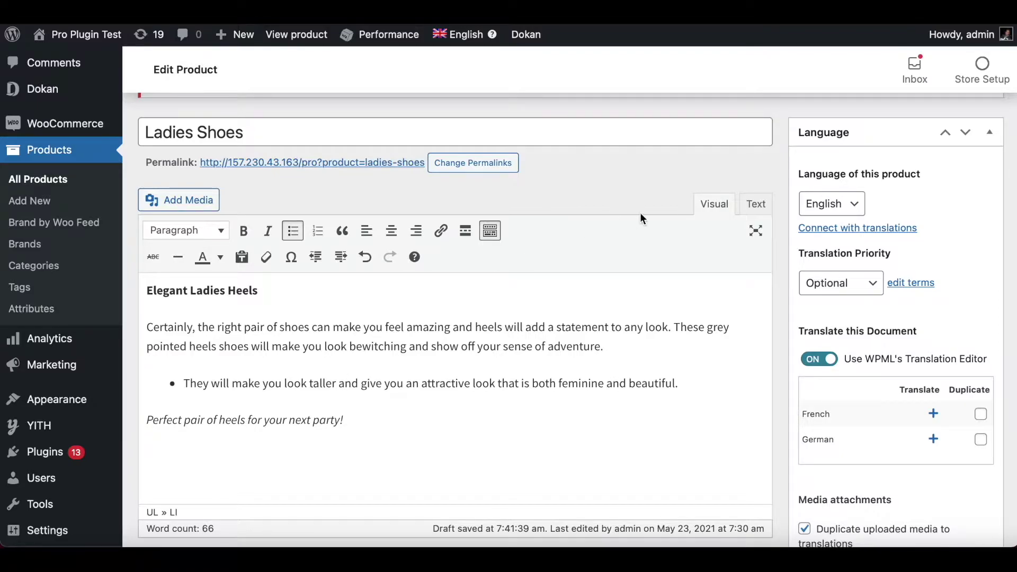
# Step: View the Ladies Shoes description as raw HTML to check its strong, ul/li and em tags
pyautogui.click(760, 214)
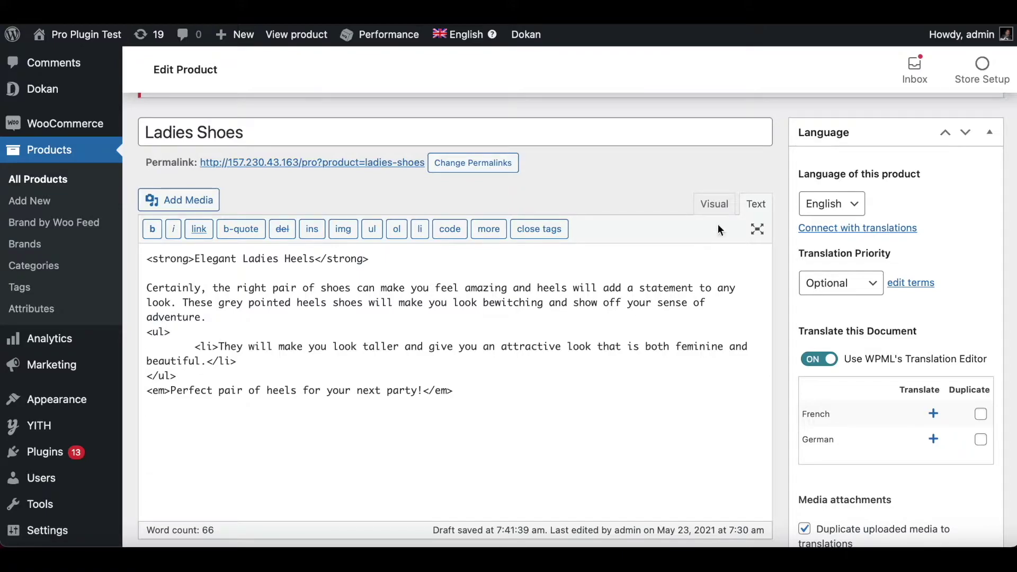
pyautogui.click(722, 211)
pyautogui.click(758, 211)
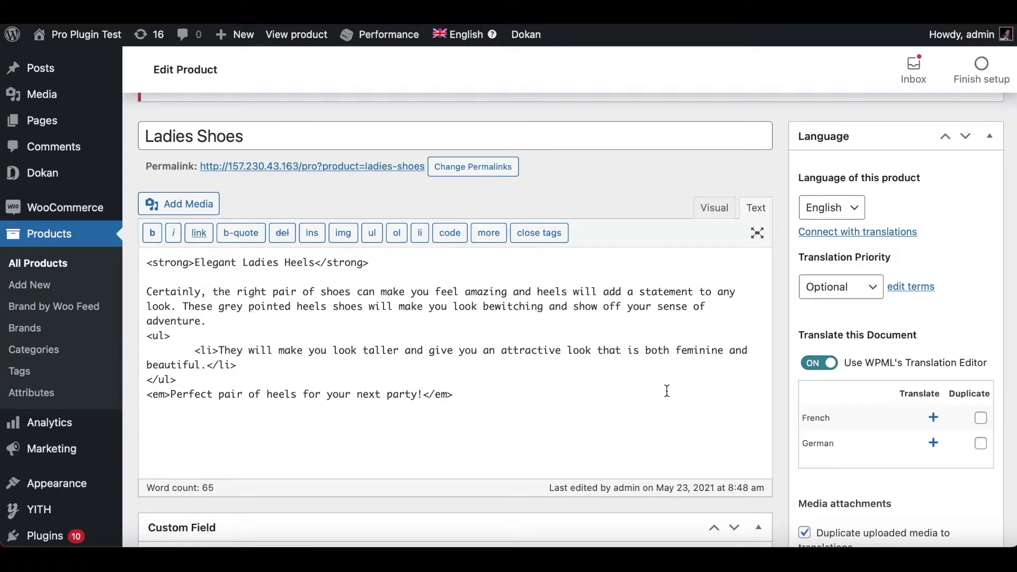
# Step: Update the Ladies Shoes product to save the formatted description
pyautogui.scroll(-10, 667, 391)
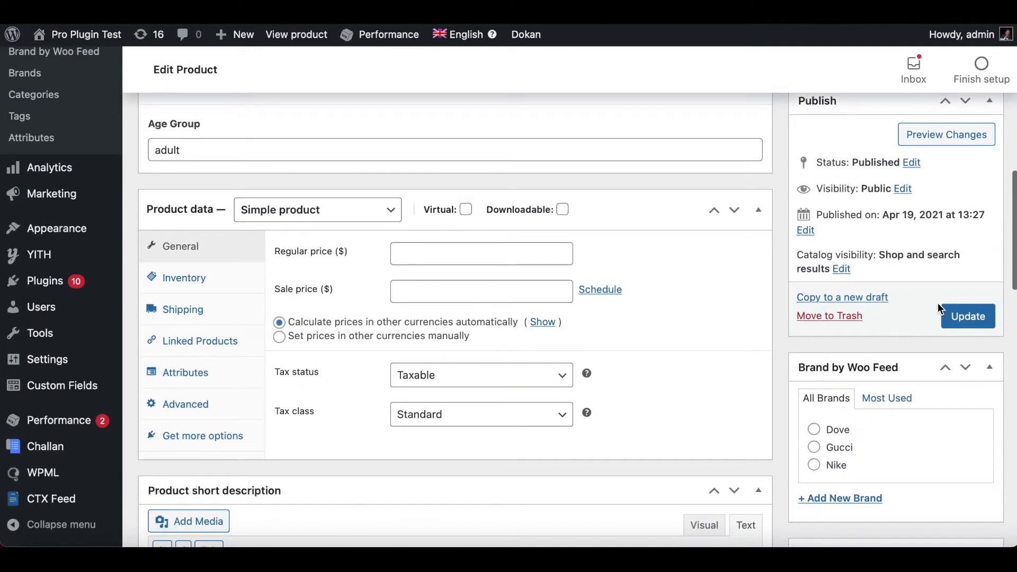
pyautogui.click(947, 312)
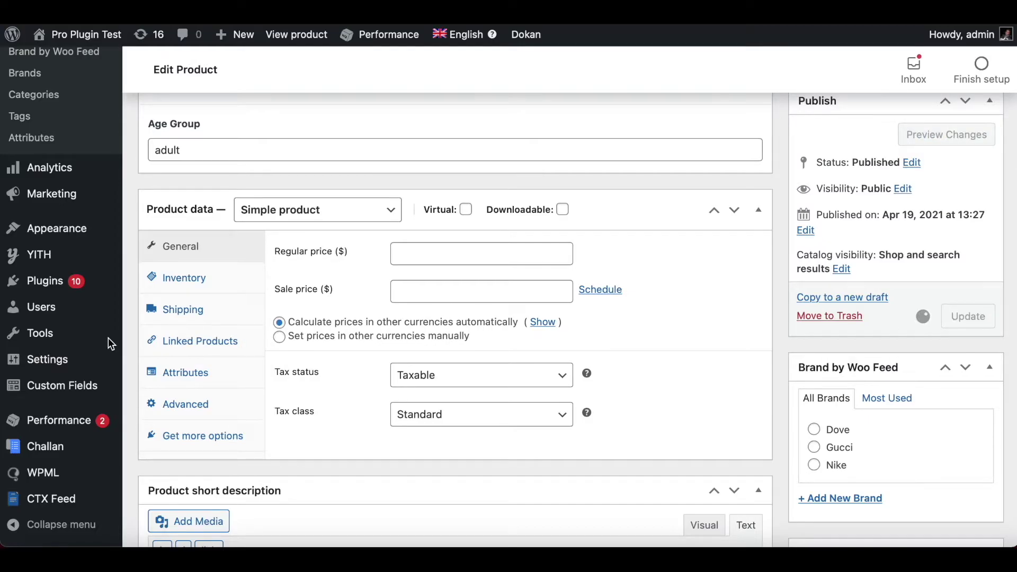
pyautogui.scroll(-2, 108, 343)
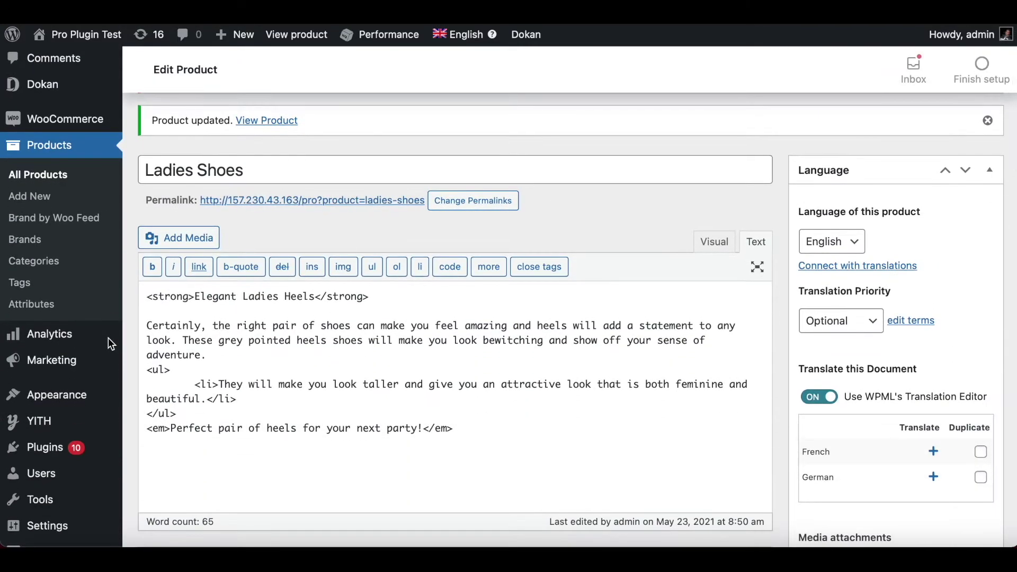
pyautogui.scroll(-5, 108, 338)
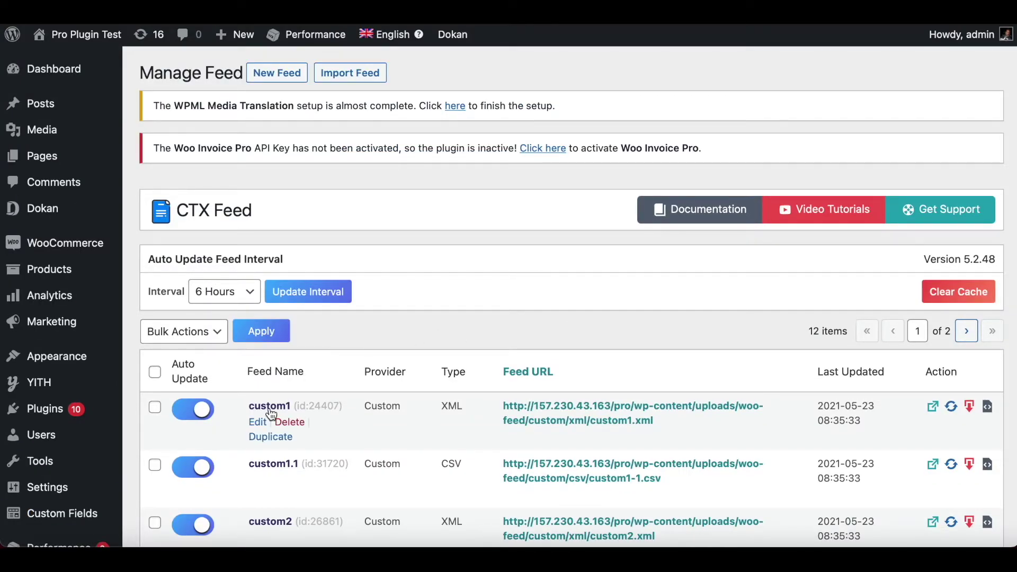
# Step: In the custom1 feed, rename the link attribute to description_with_html
pyautogui.click(269, 409)
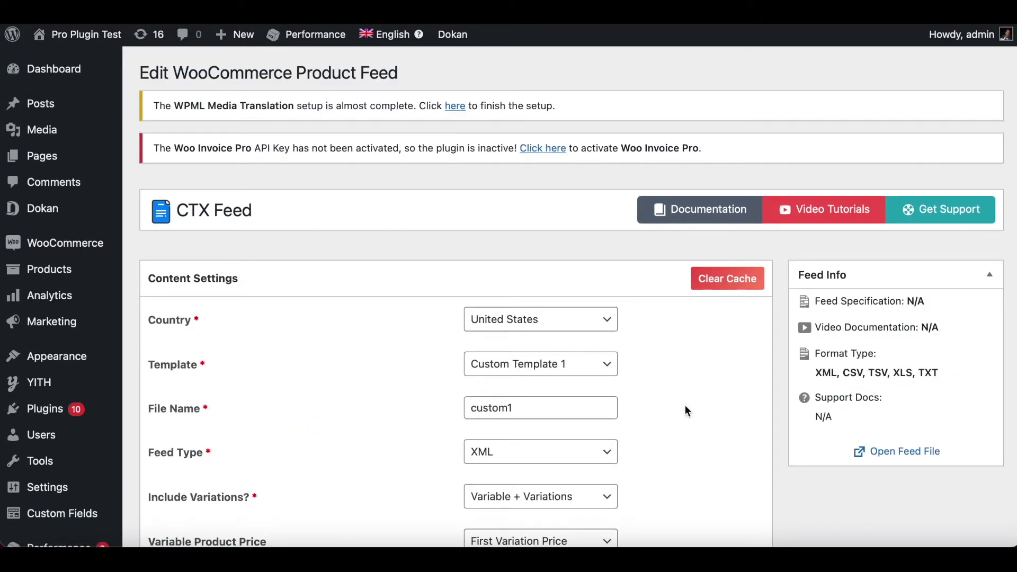
pyautogui.scroll(-12, 684, 411)
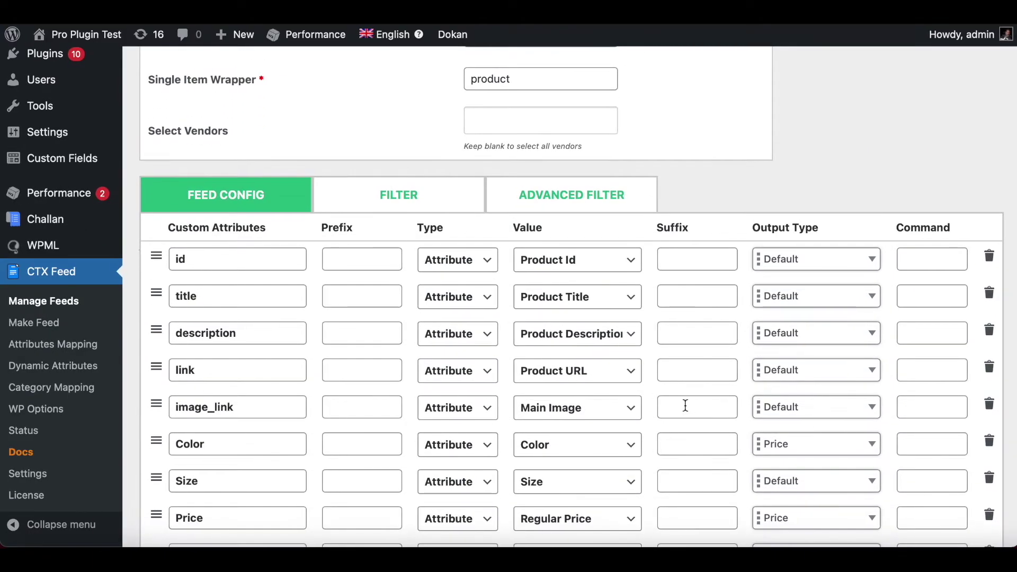
pyautogui.scroll(-1, 685, 405)
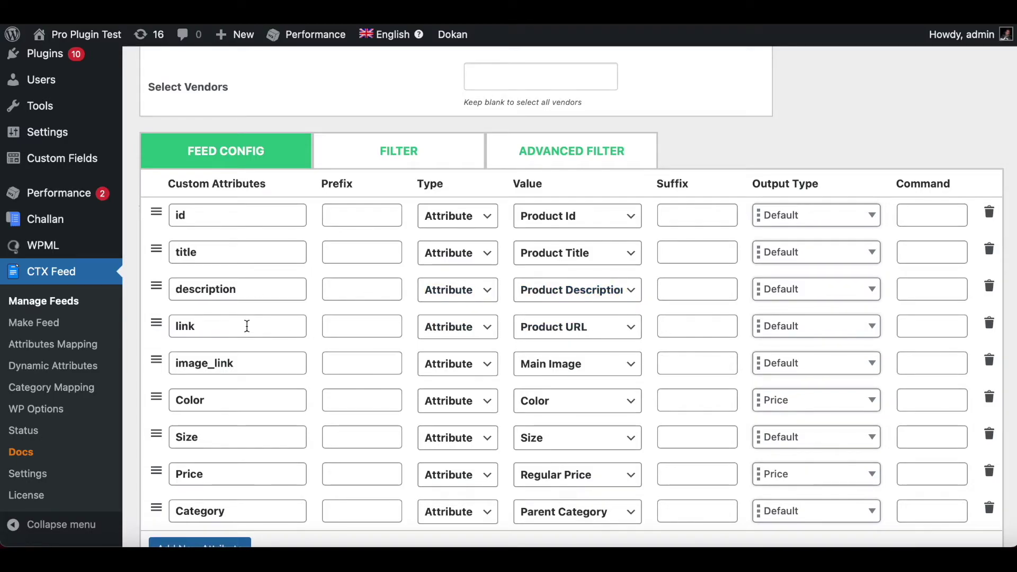
pyautogui.doubleClick(216, 326)
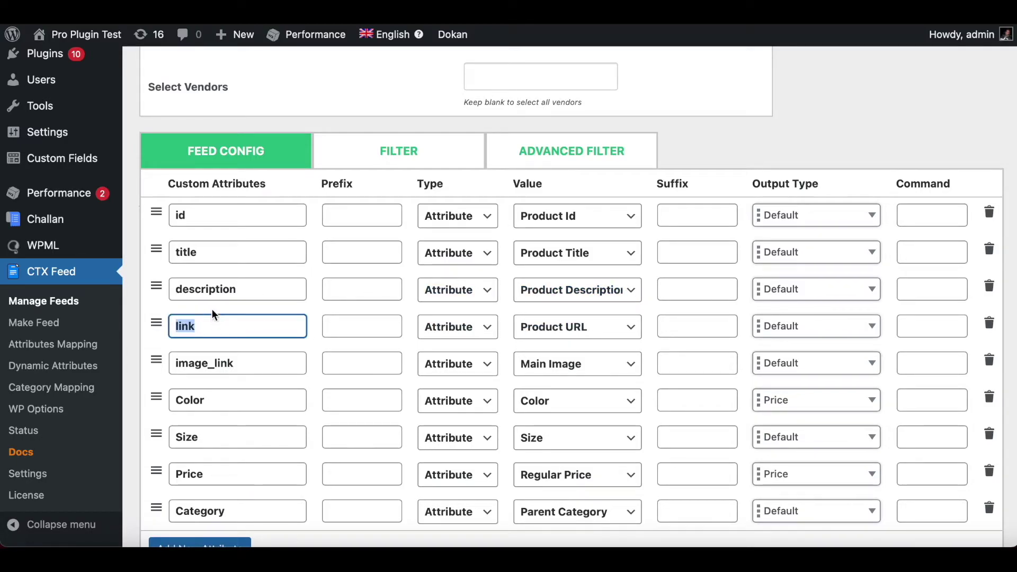
pyautogui.doubleClick(203, 287)
pyautogui.press('super+c')
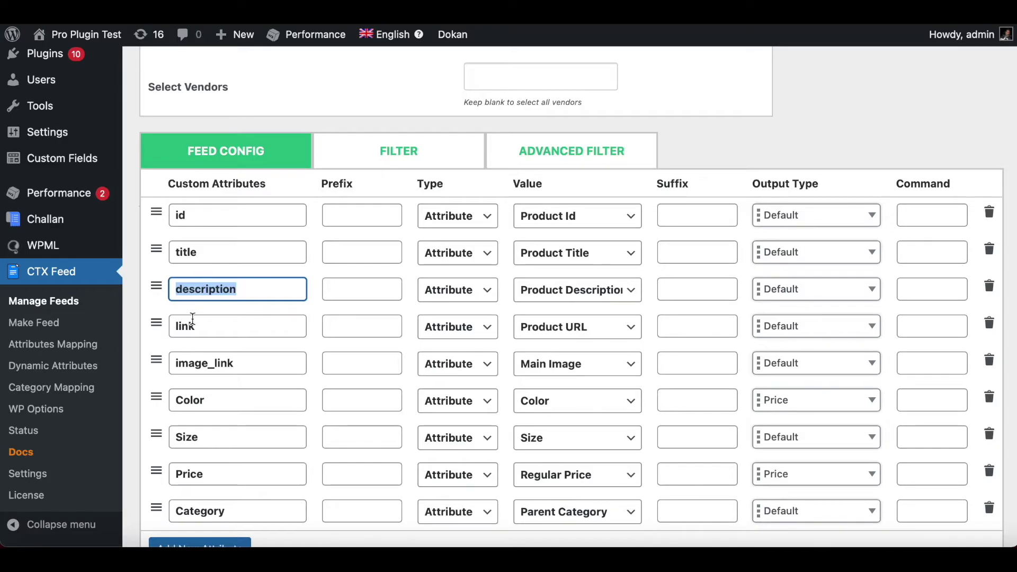
pyautogui.doubleClick(193, 319)
pyautogui.press('super+v')
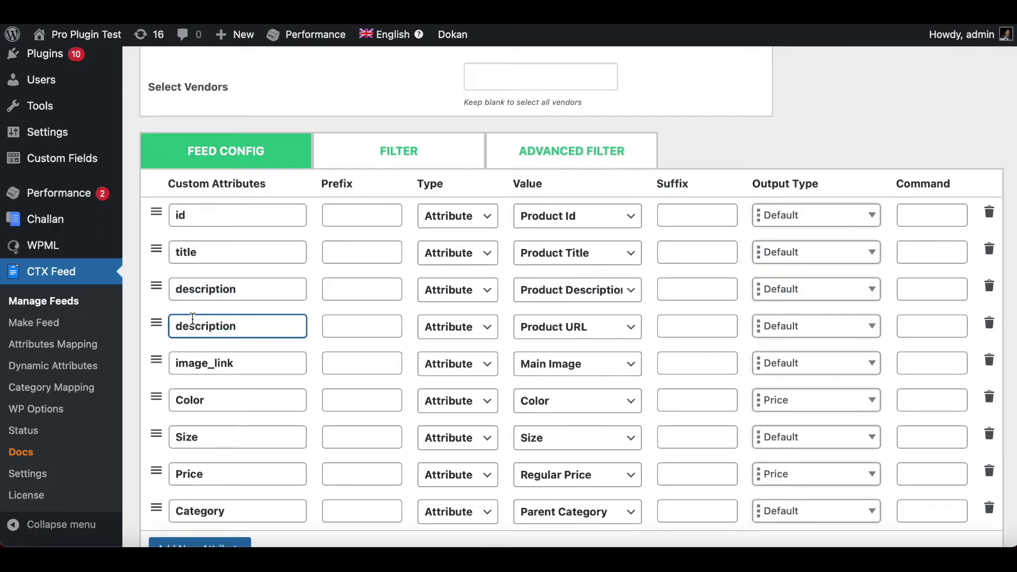
pyautogui.write('_with_html')
# Step: Map description_with_html to the Product Description (with HTML) value
pyautogui.click(563, 331)
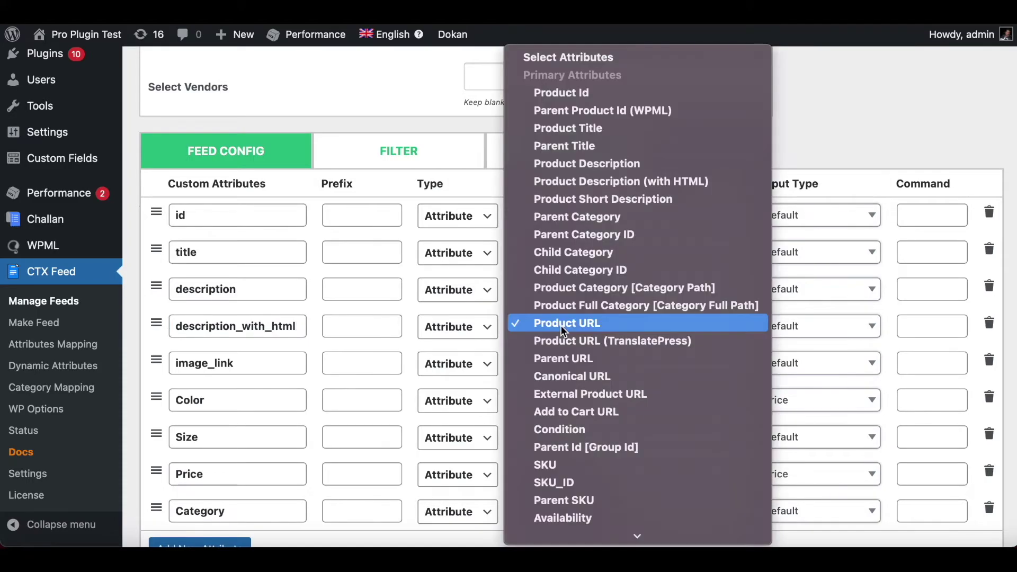
pyautogui.click(596, 184)
pyautogui.scroll(-2, 870, 118)
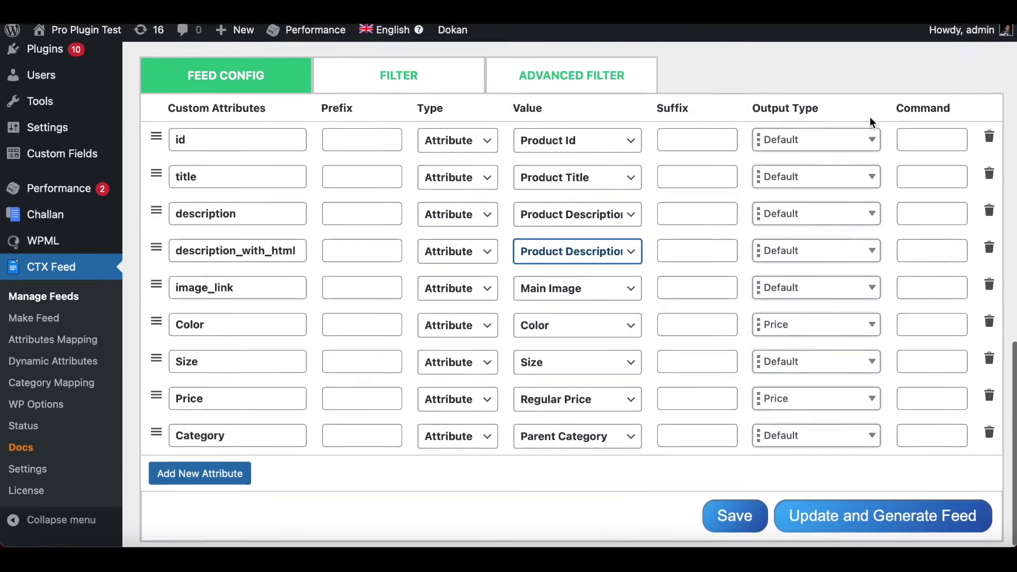
# Step: Regenerate the custom1 feed and view its XML with the HTML-tagged description_with_html
pyautogui.click(879, 519)
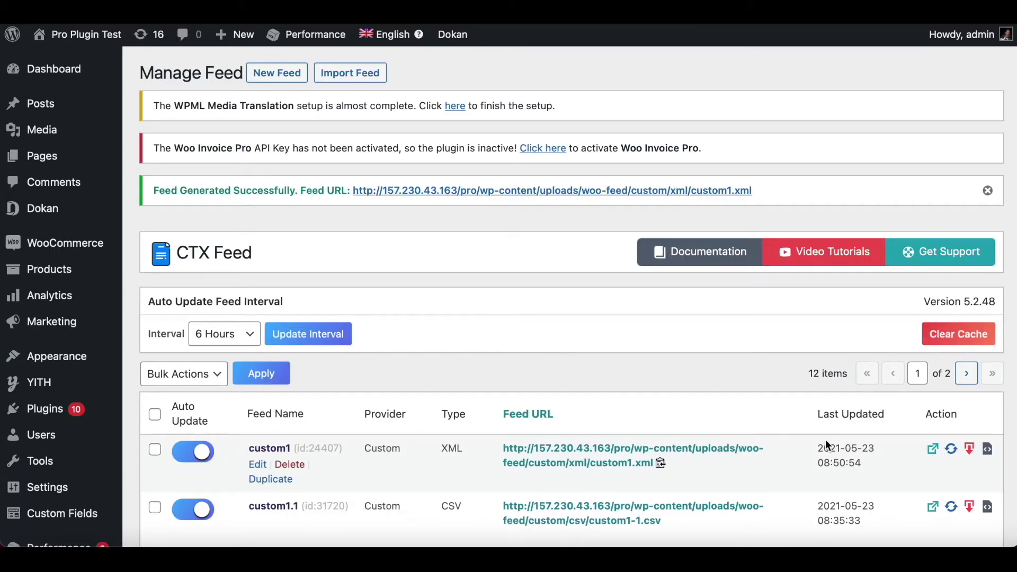
pyautogui.click(967, 446)
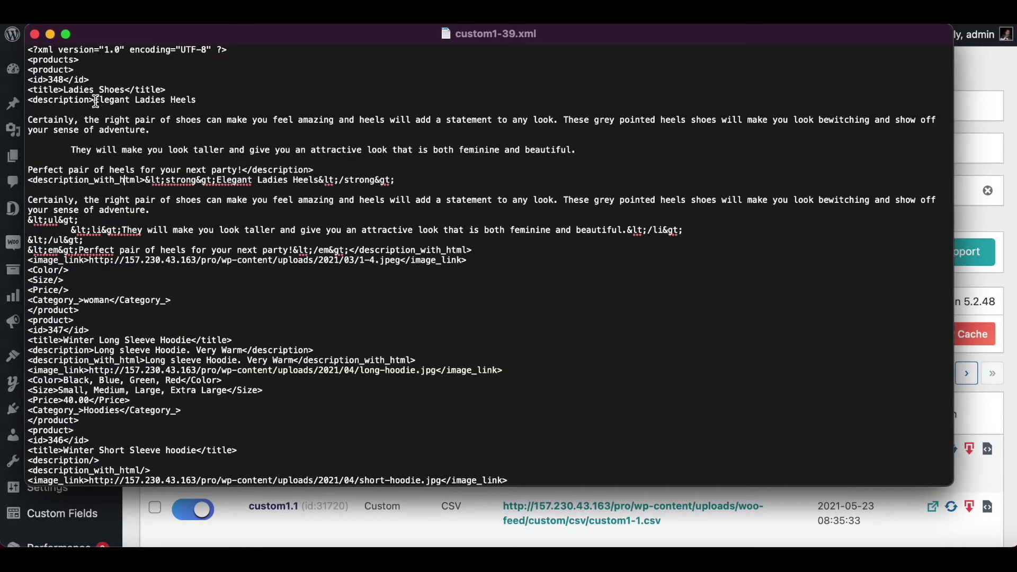
pyautogui.moveTo(95, 101); pyautogui.dragTo(237, 169)
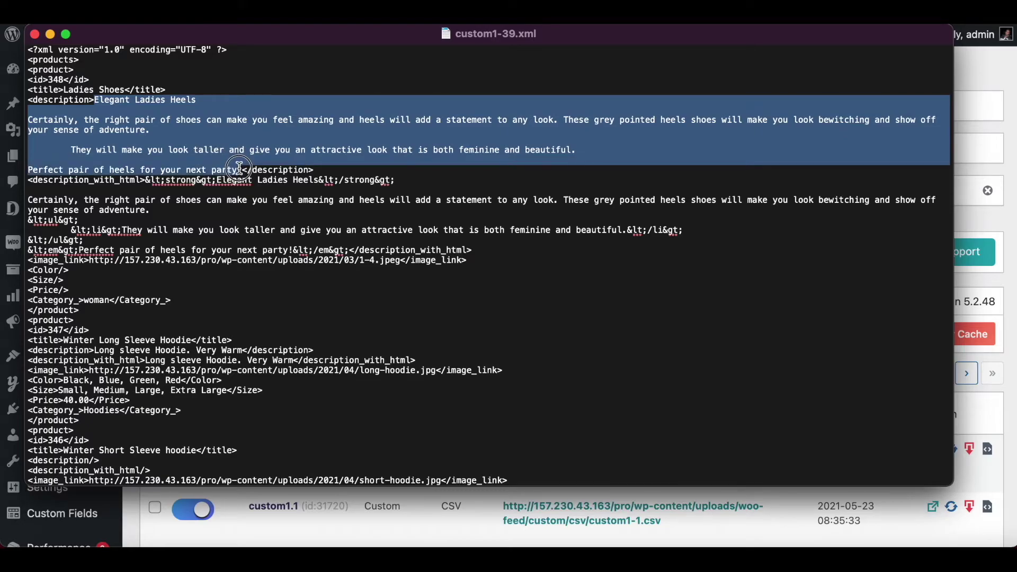
pyautogui.moveTo(34, 181); pyautogui.dragTo(201, 181)
pyautogui.click(149, 181)
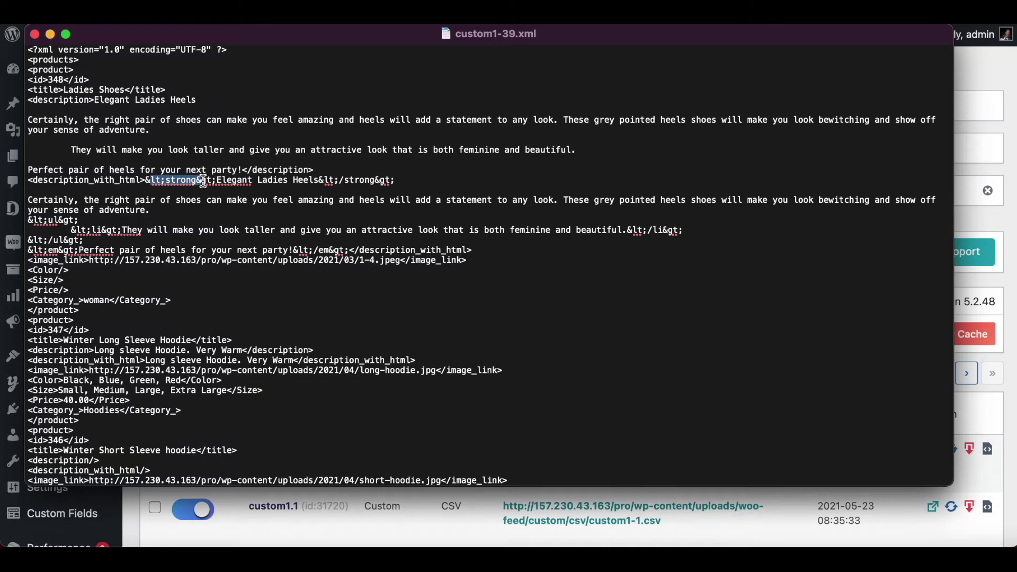
pyautogui.click(286, 211)
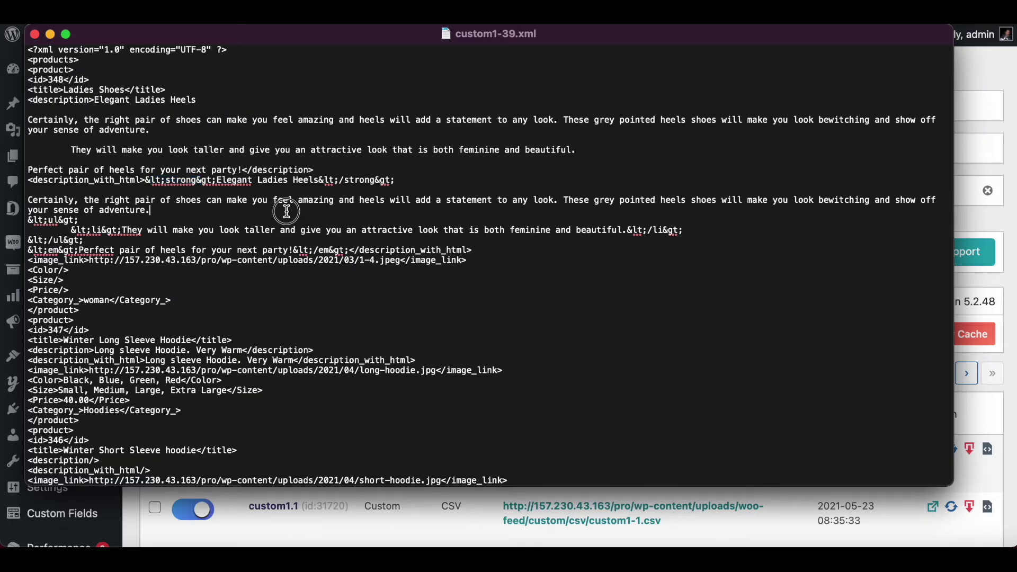
pyautogui.moveTo(335, 181); pyautogui.dragTo(384, 185)
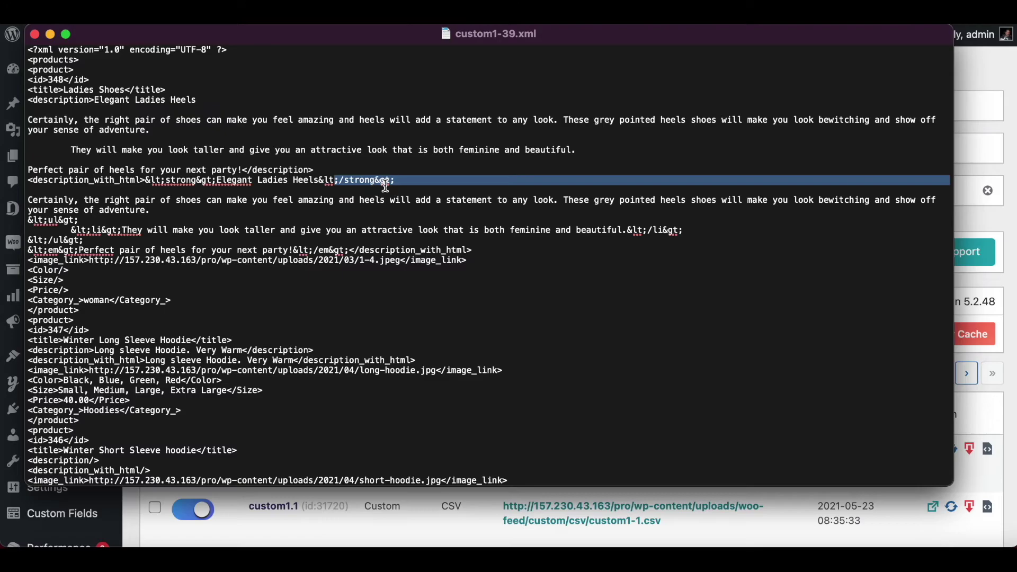
pyautogui.click(378, 188)
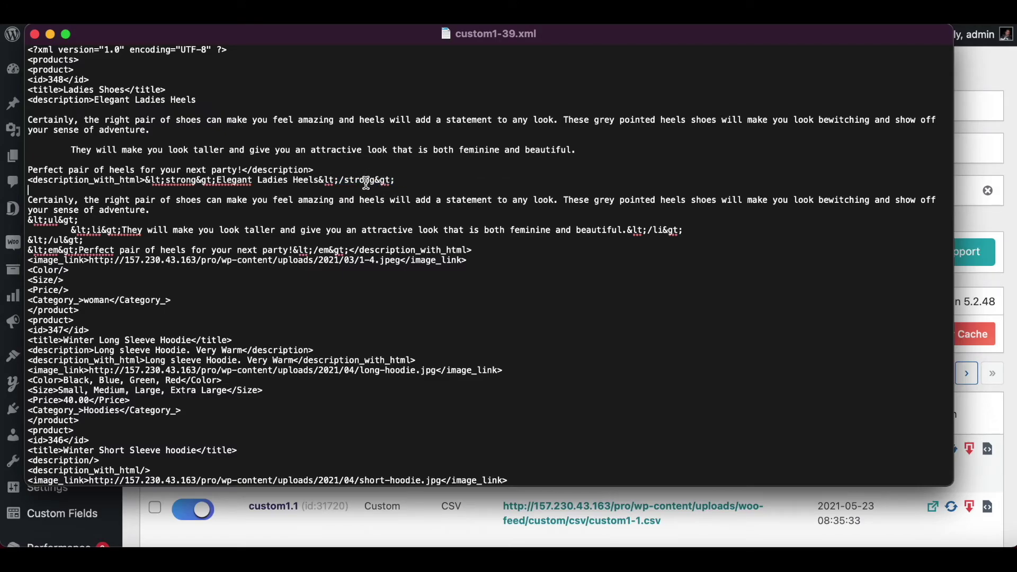